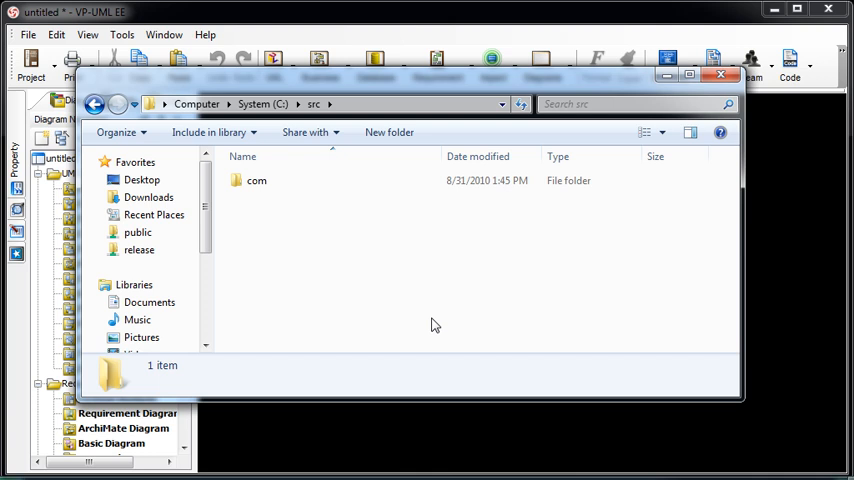
Browse into onlinestore\inventory and view Category.java in PSPad, then close it.
double_click(268, 182)
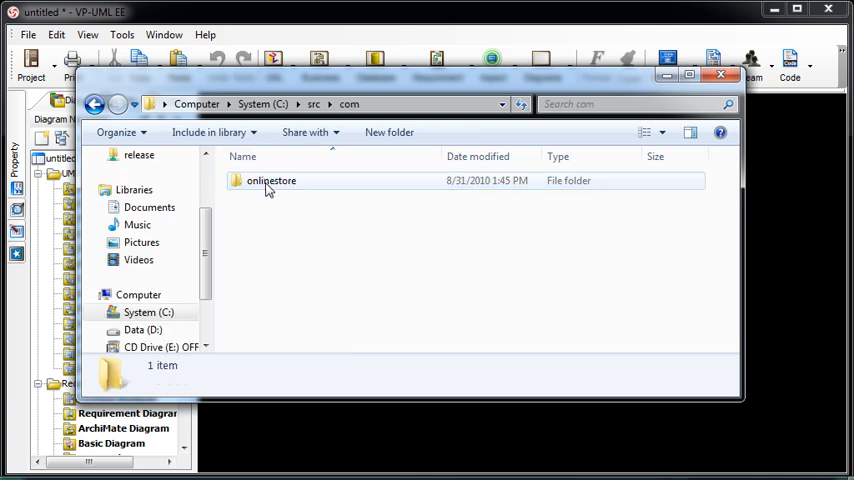
double_click(268, 181)
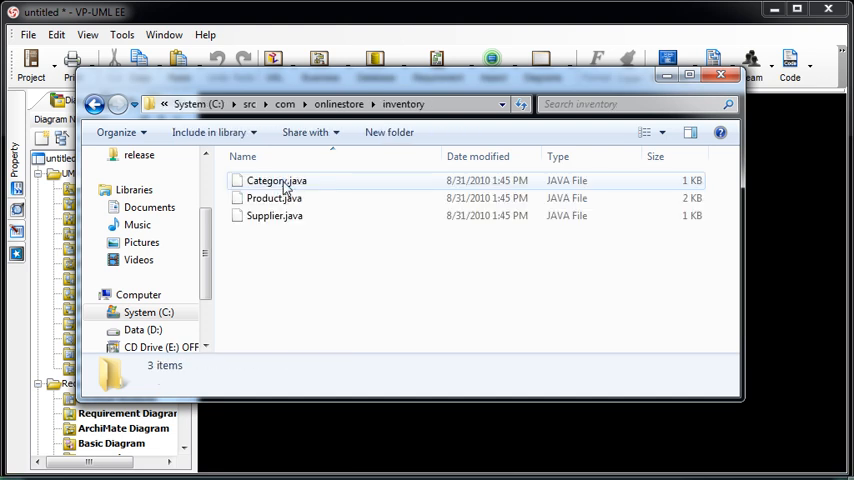
right_click(276, 181)
click(325, 247)
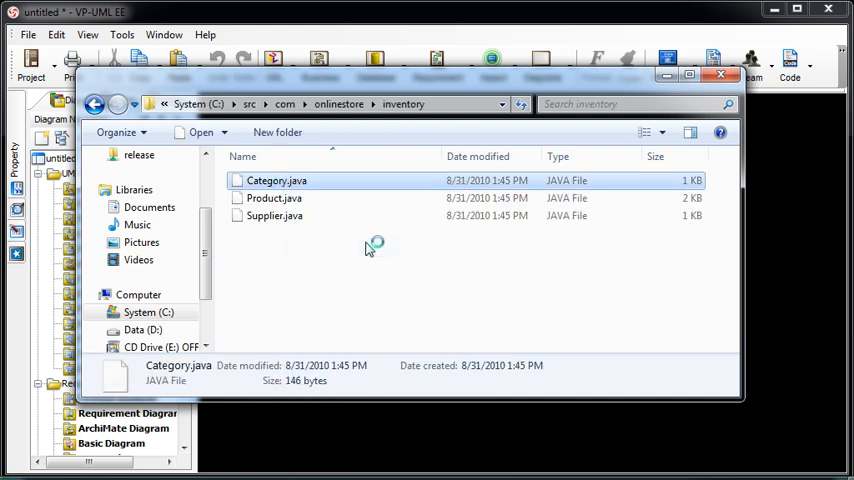
scroll(565, 285, down, 5)
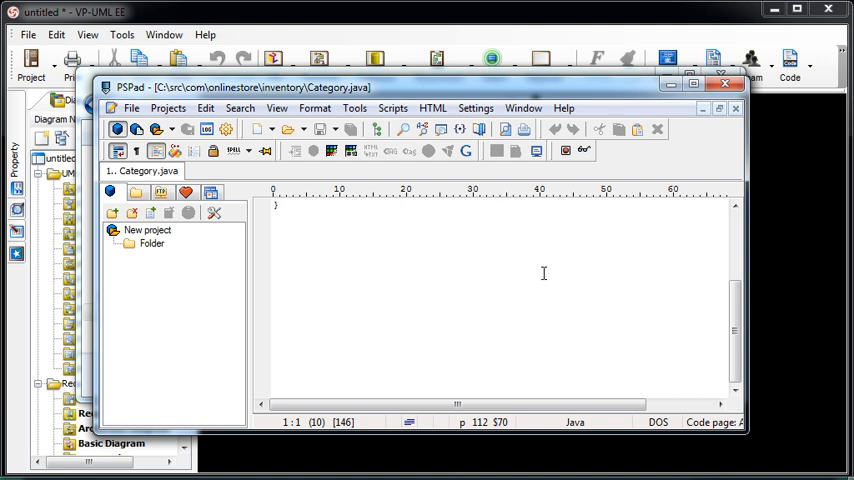
scroll(565, 285, up, 5)
click(724, 84)
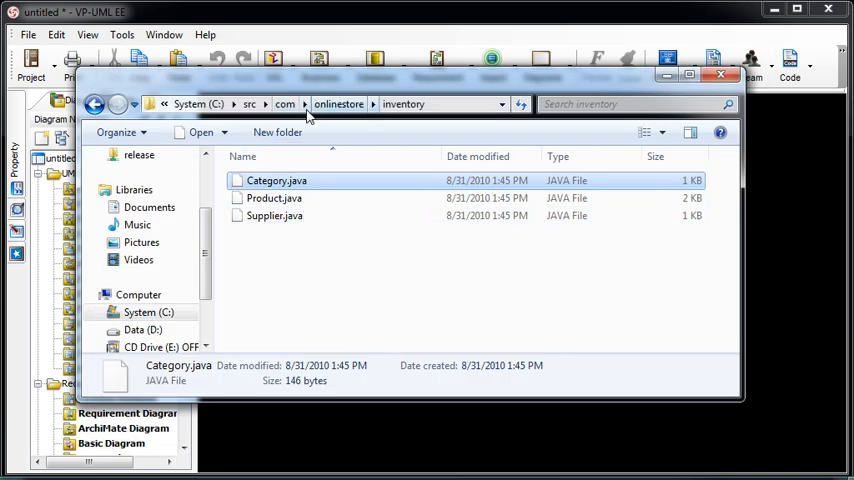
View Order.java from the sales package in PSPad, then close PSPad and Explorer.
click(285, 104)
double_click(266, 181)
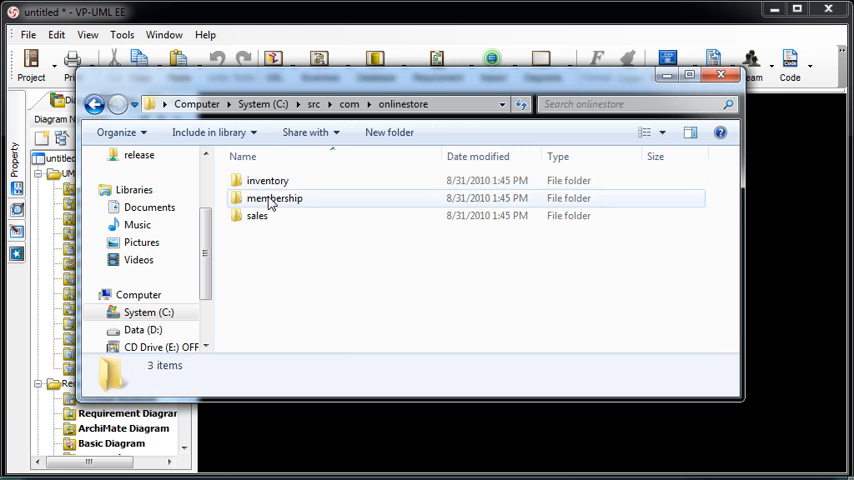
double_click(255, 217)
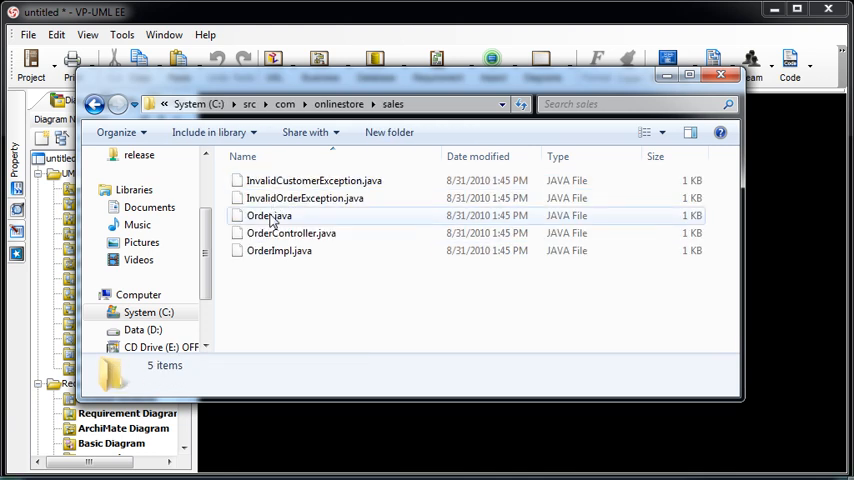
right_click(268, 216)
click(362, 30)
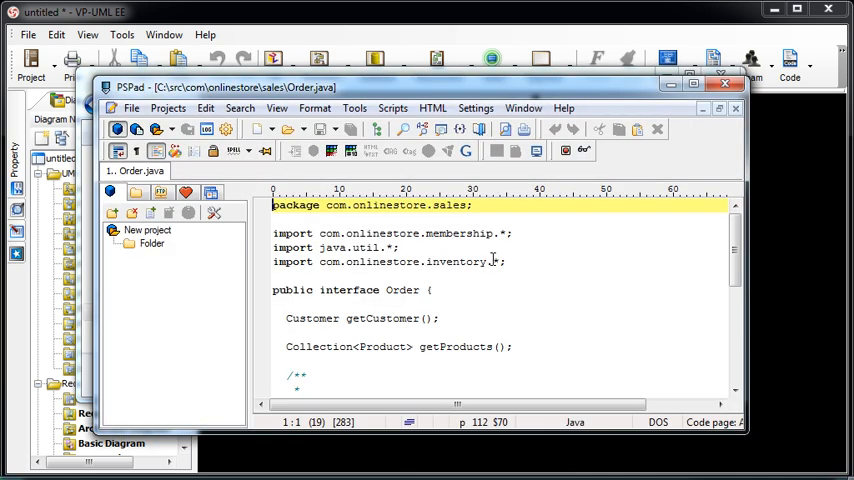
click(561, 273)
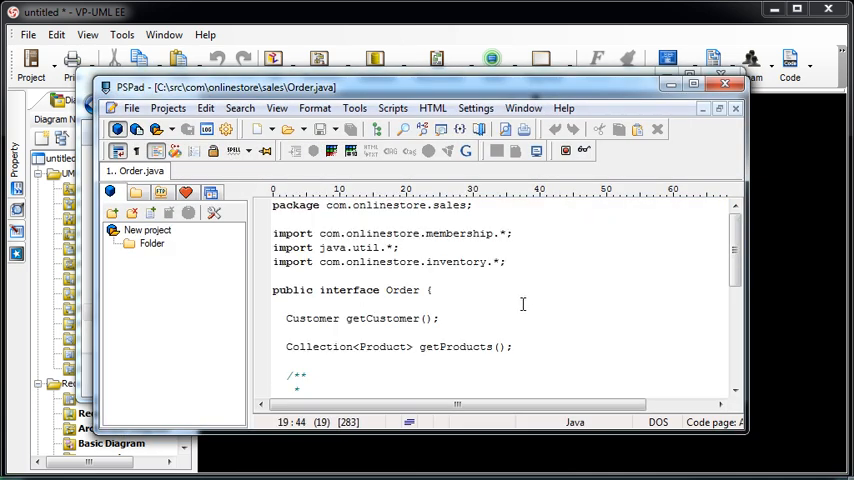
click(724, 85)
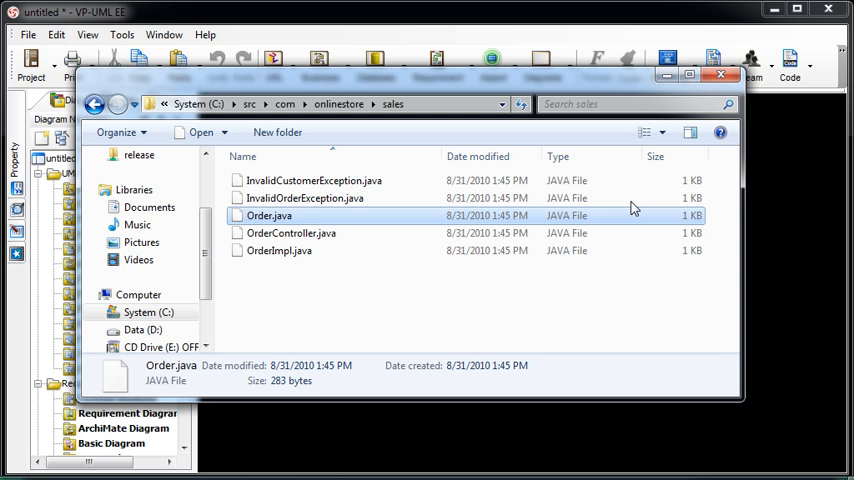
click(720, 77)
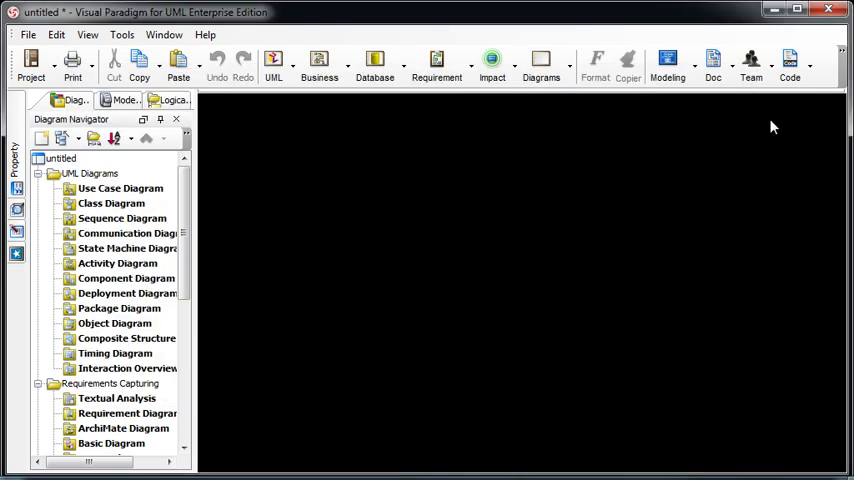
Run Java Round-trip Reverse Code with Source Path C:\src.
click(122, 35)
click(122, 35)
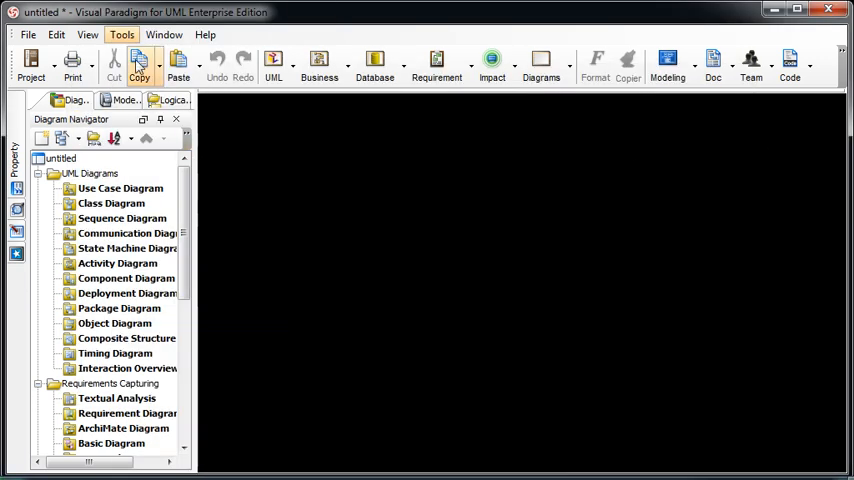
mouse_move(168, 207)
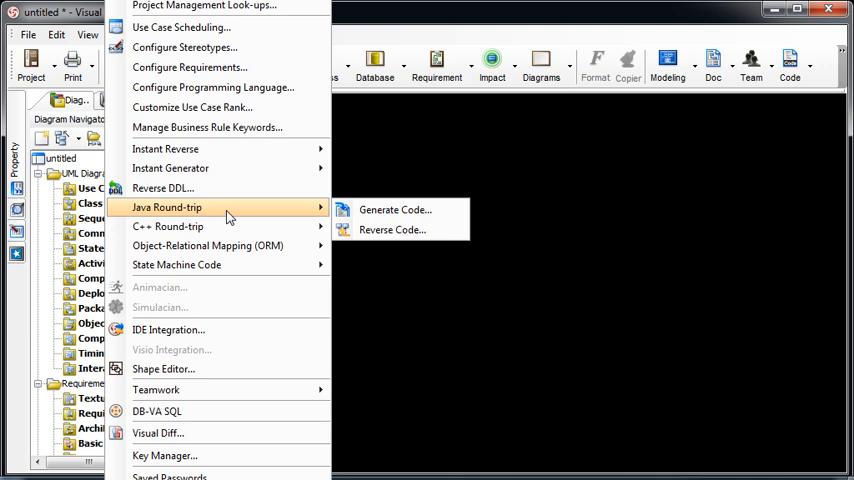
click(392, 230)
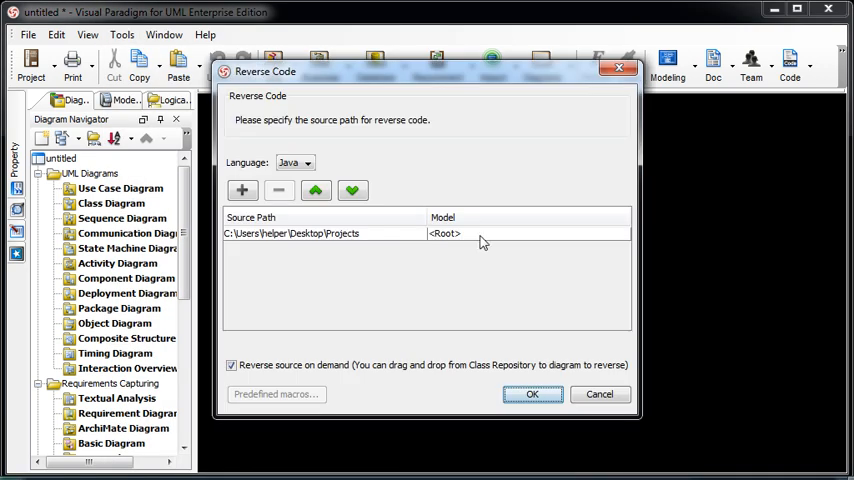
click(390, 237)
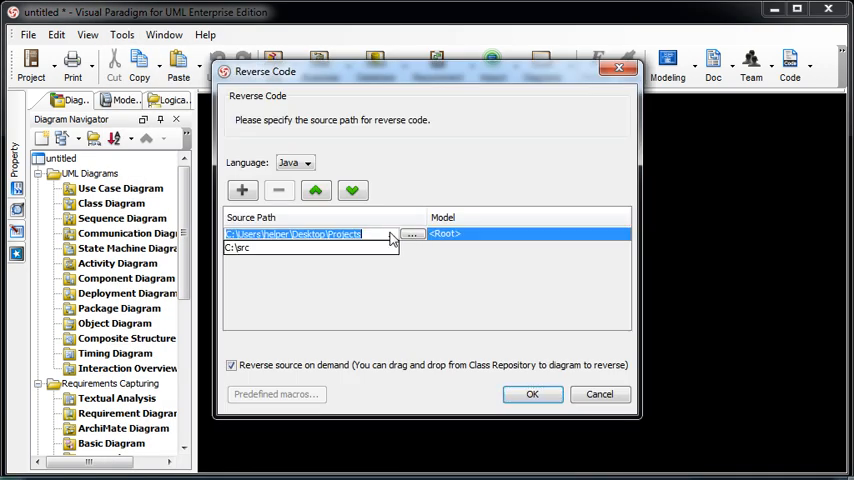
text(c:\)
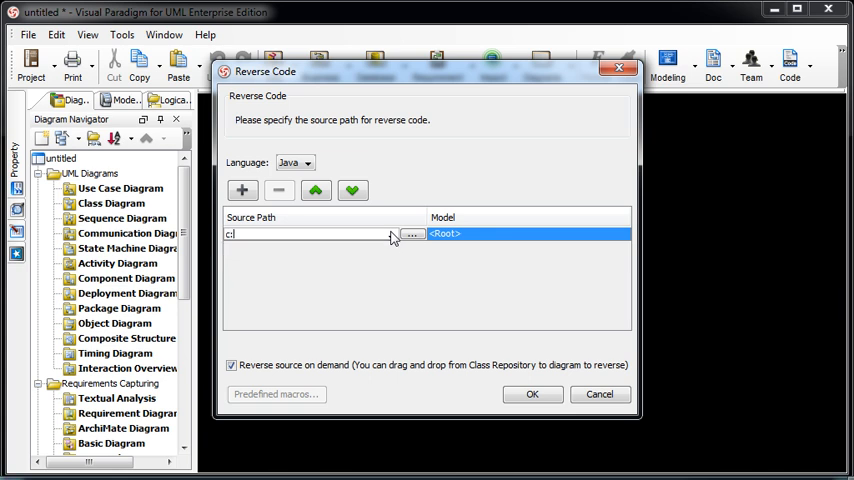
text(s)
key(Down)
key(Down)
key(Down)
key(Down)
key(Down)
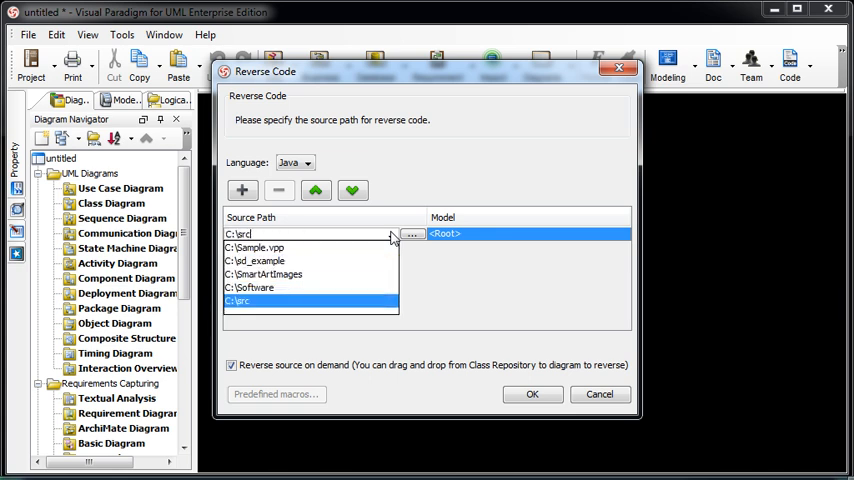
key(Return)
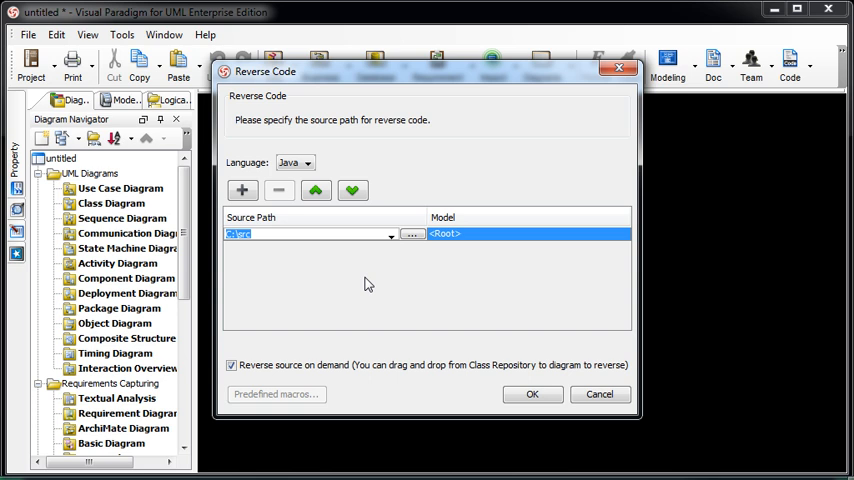
click(533, 394)
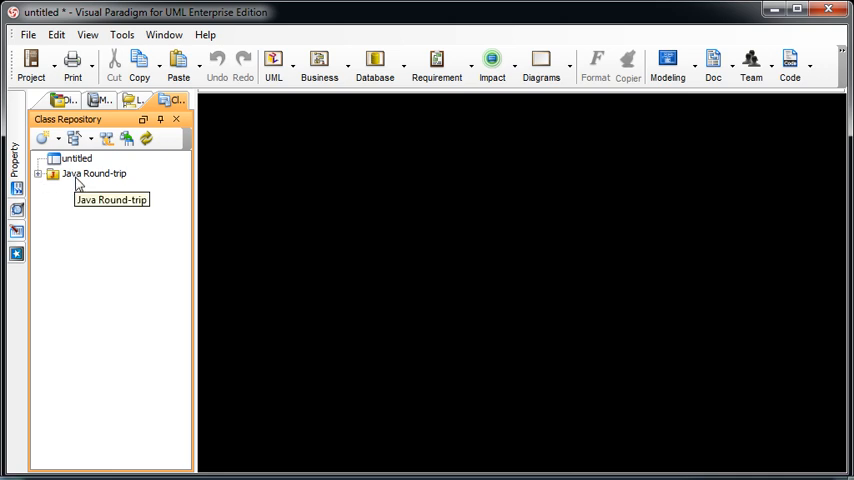
Expand the Java Round-trip tree down to C:\src > com > onlinestore.
click(38, 174)
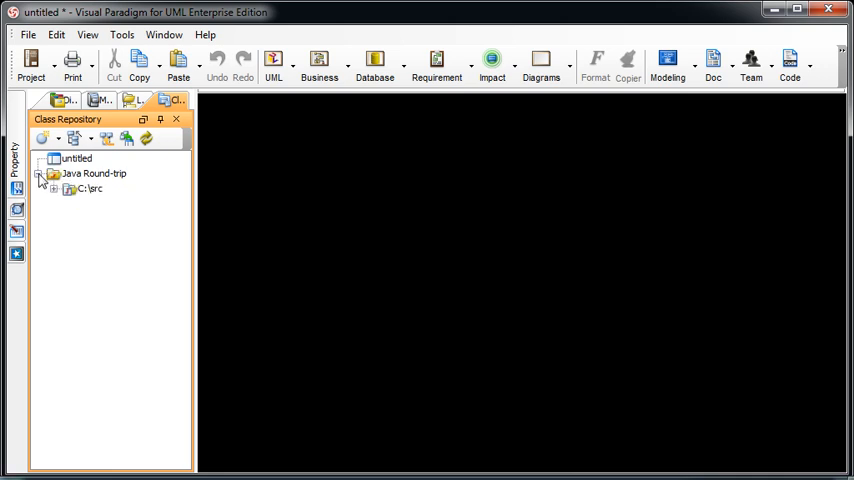
click(53, 189)
click(69, 204)
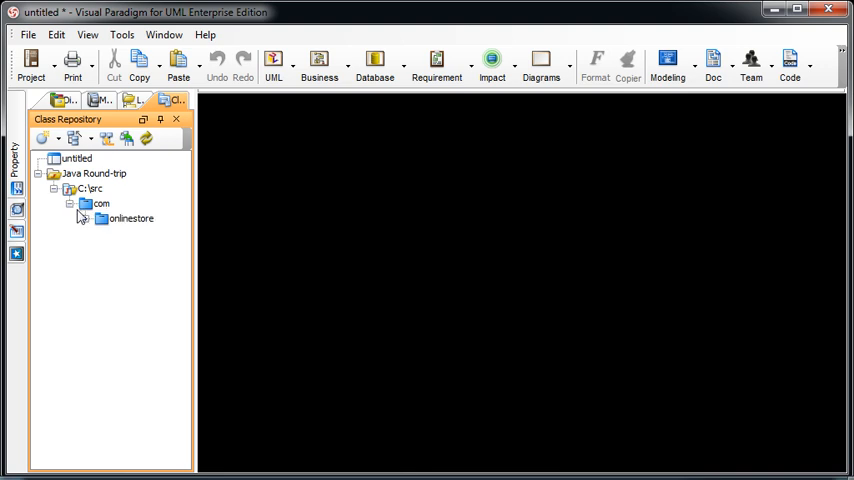
click(85, 219)
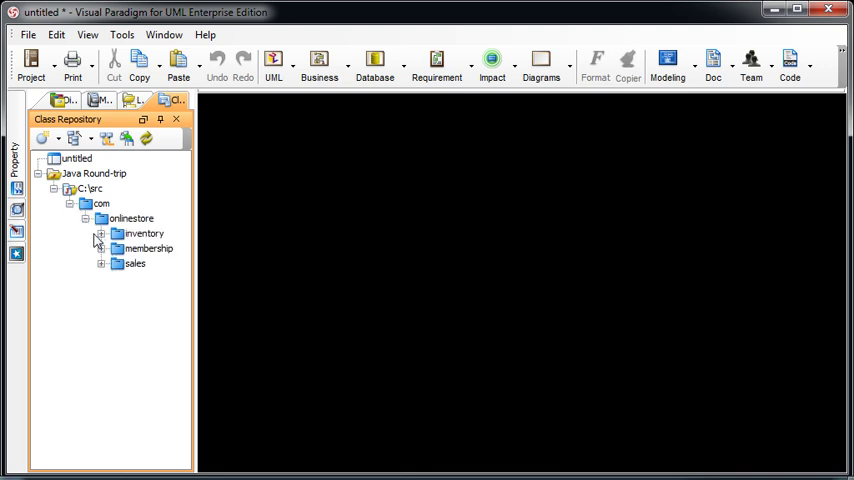
Reverse the C:\src source root into the Class Repository.
click(92, 189)
right_click(100, 192)
mouse_move(162, 198)
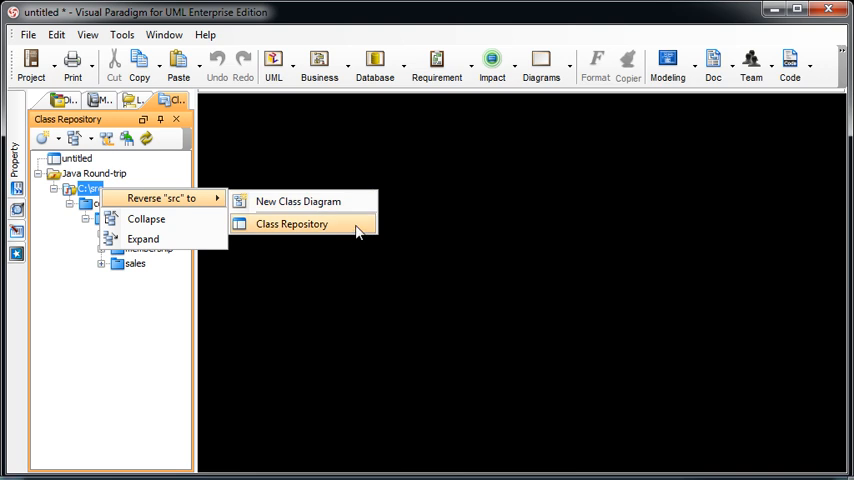
click(357, 231)
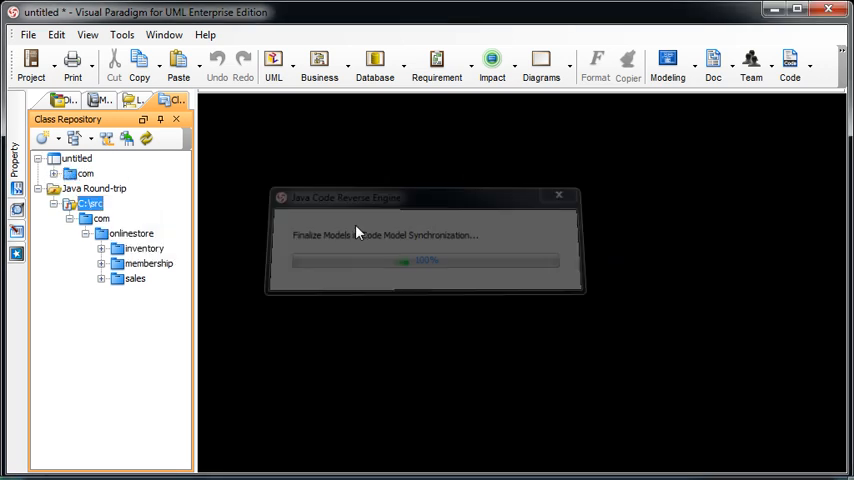
Collapse Java Round-trip and expand com > onlinestore > inventory to show Category, Product and Supplier.
click(38, 188)
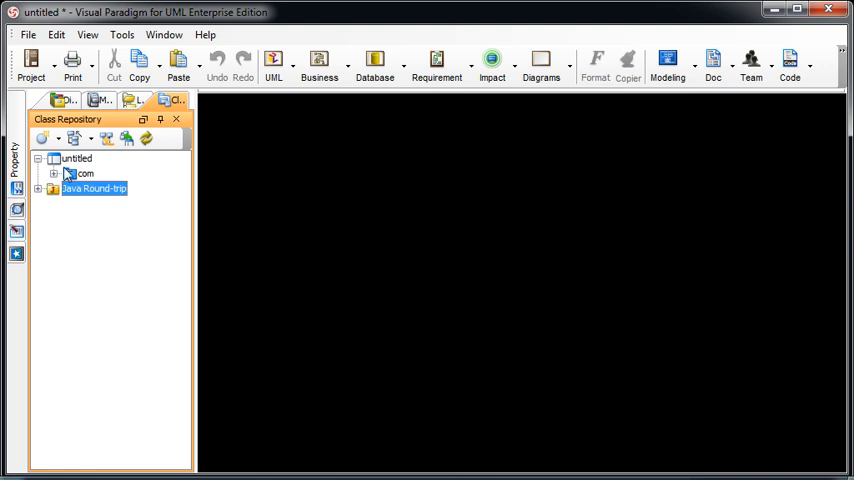
click(78, 160)
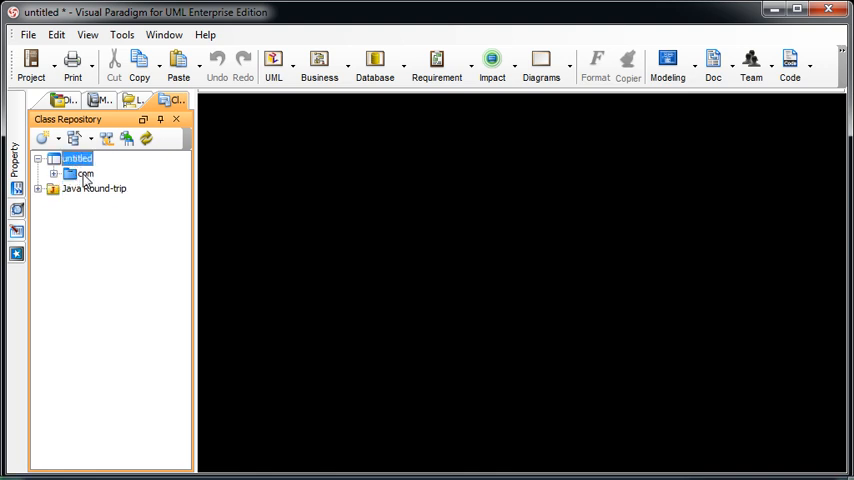
click(84, 174)
click(54, 174)
click(69, 189)
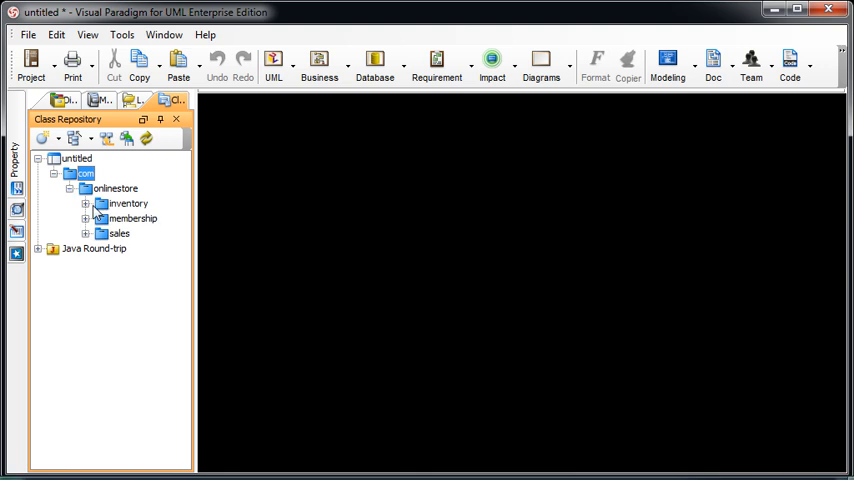
click(85, 204)
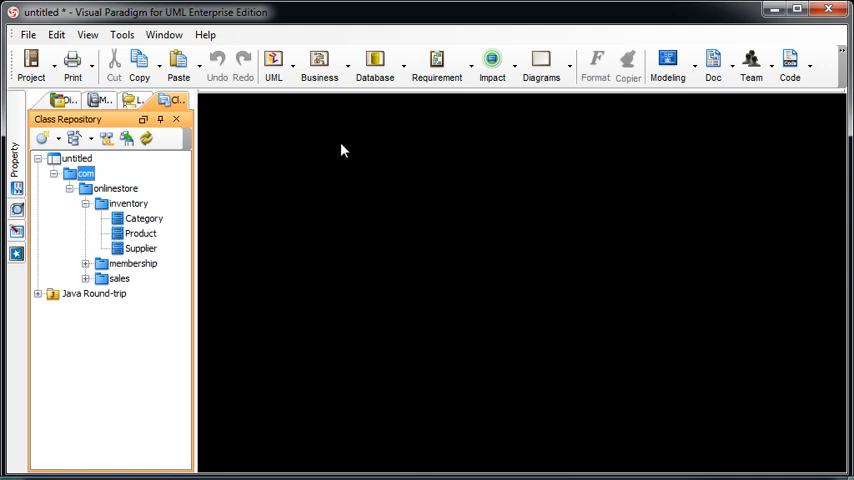
Create Class Diagram1 with Category, Product and Supplier as master views.
click(274, 66)
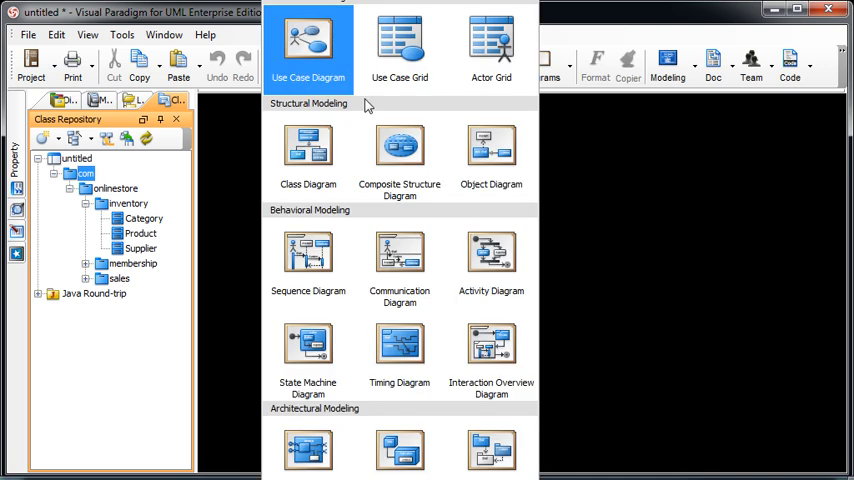
click(308, 150)
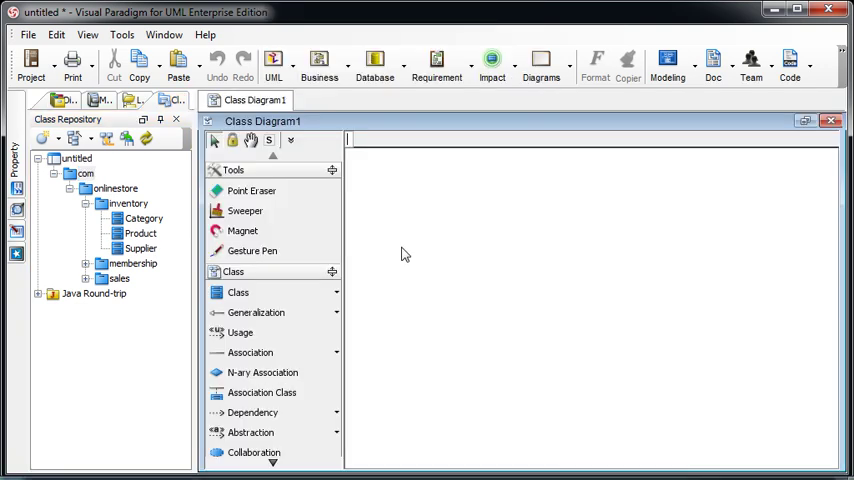
click(143, 218)
shift+click(140, 248)
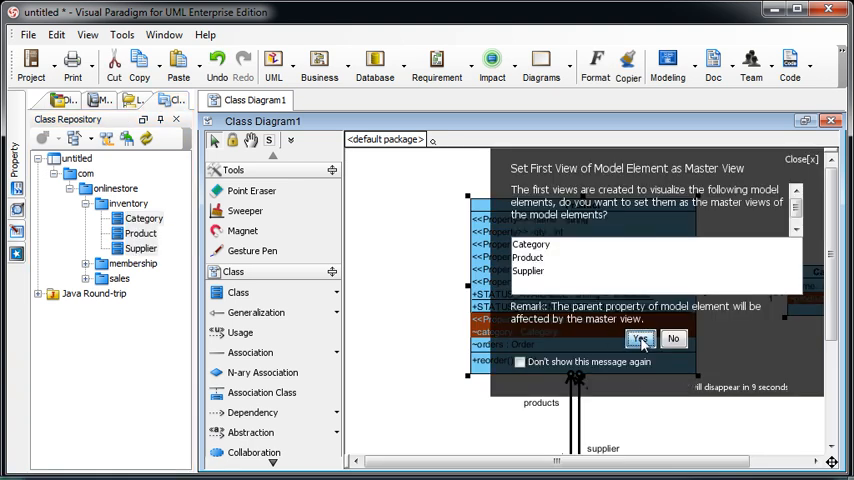
click(640, 339)
scroll(731, 413, down, 3)
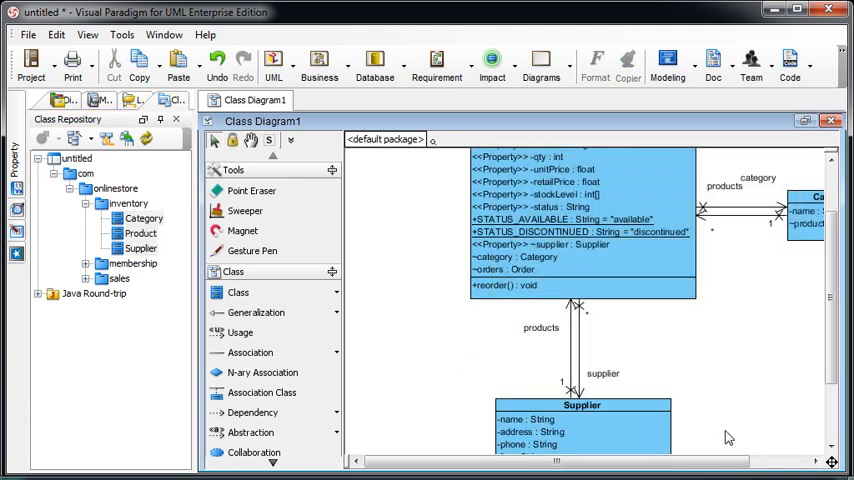
scroll(731, 413, down, 2)
scroll(700, 380, up, 5)
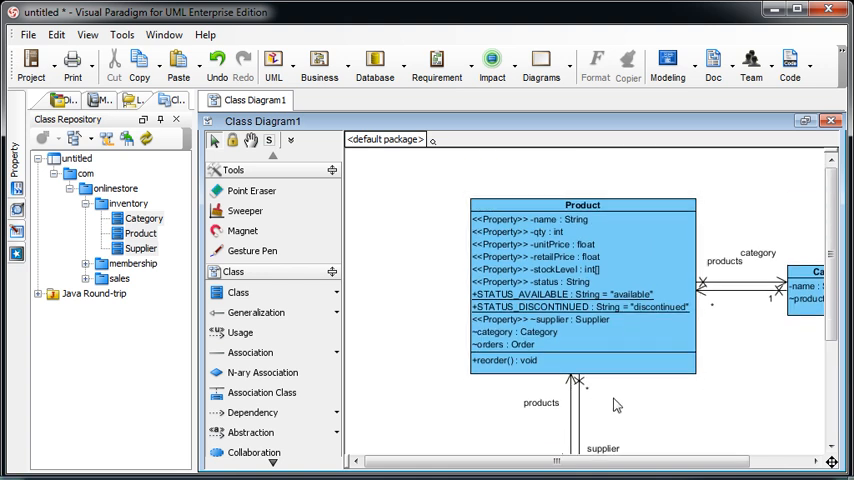
click(680, 278)
Select Customer and VIPCustomer in the membership package for diagram forming.
click(86, 263)
click(143, 278)
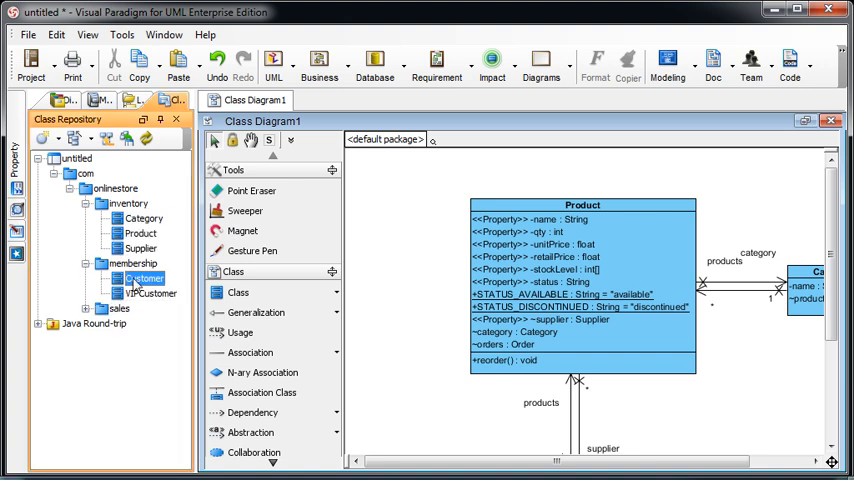
shift+click(150, 293)
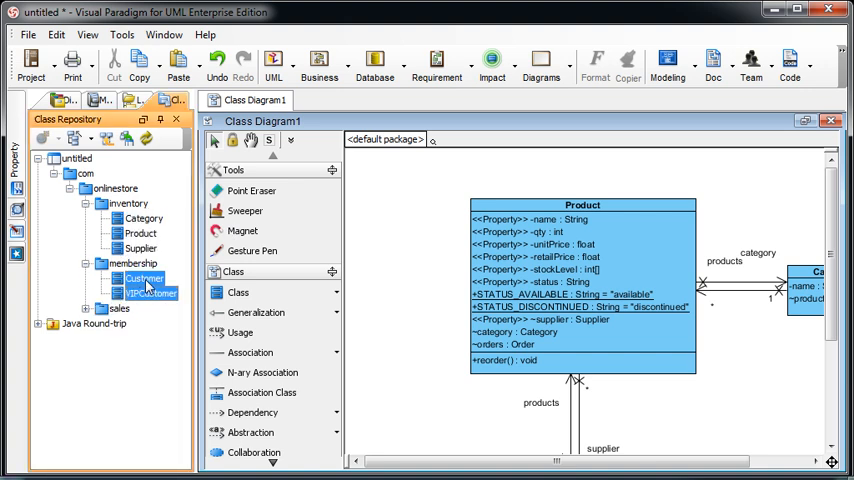
right_click(142, 295)
mouse_move(205, 290)
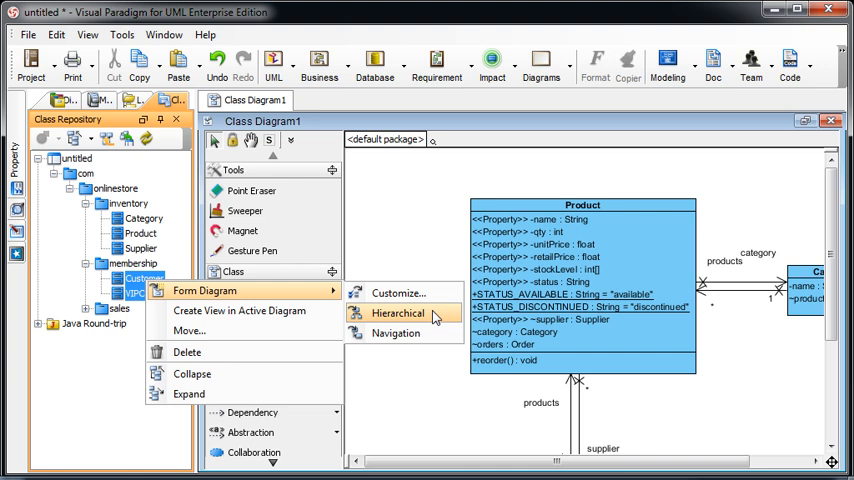
Form a hierarchical diagram of Customer and VIPCustomer as master views.
click(435, 316)
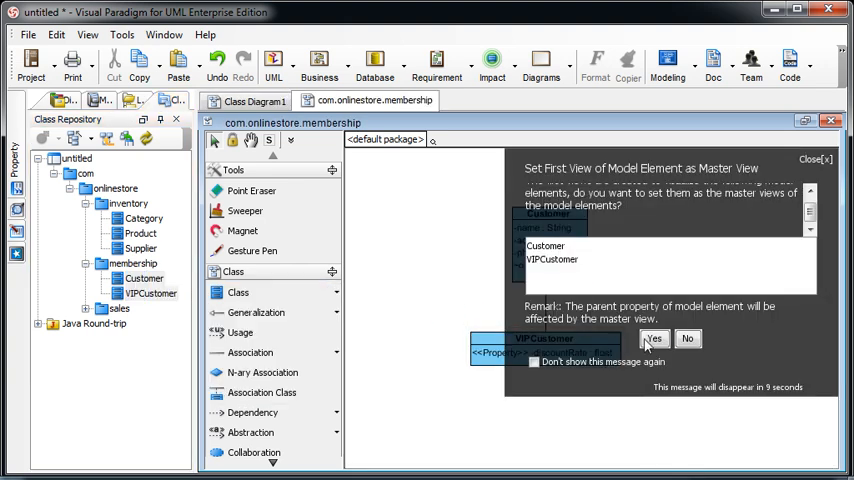
click(653, 339)
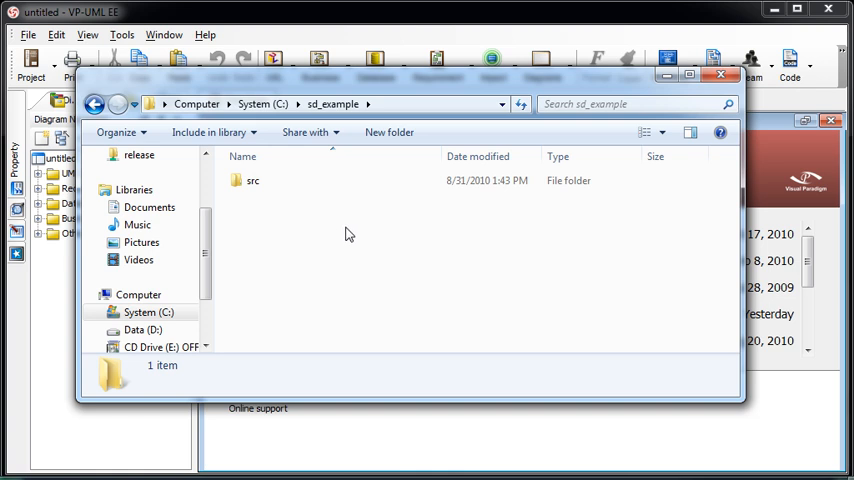
Open RegisterController.java from C:\sd_example\src in PSPad.
double_click(264, 184)
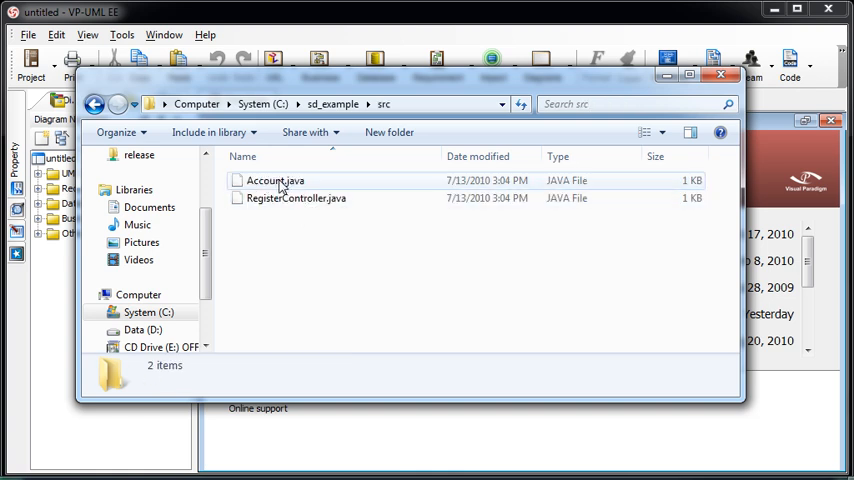
click(285, 200)
right_click(285, 200)
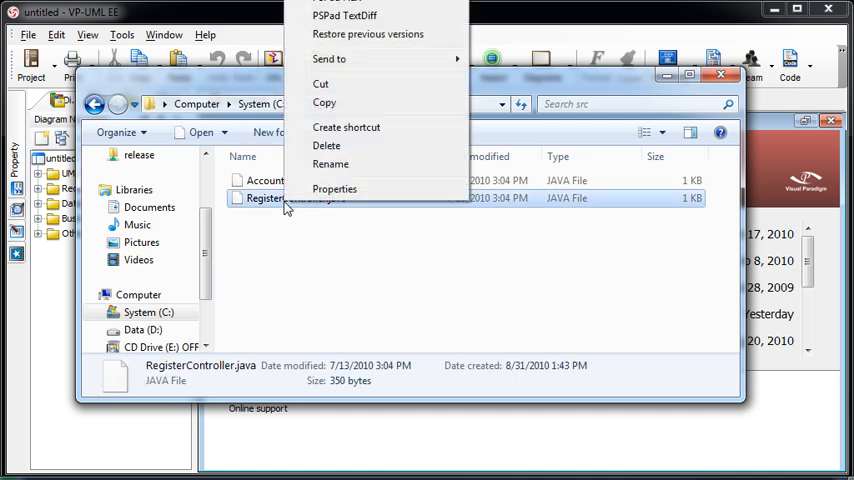
click(344, 2)
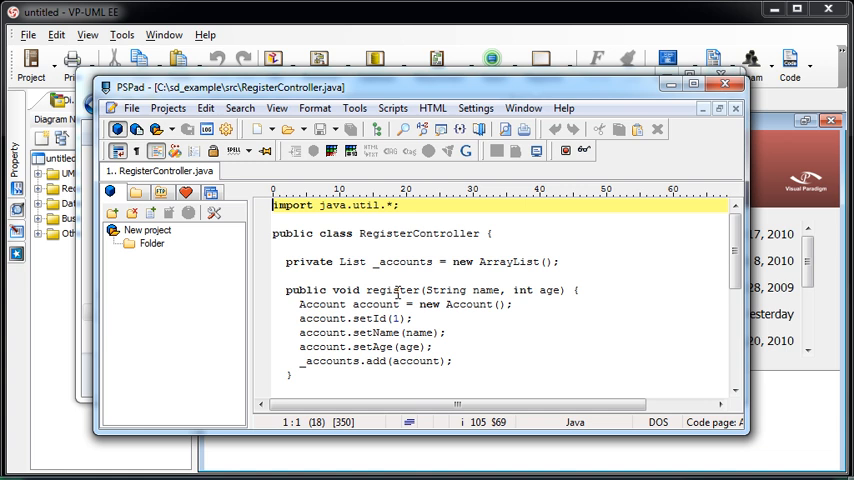
Review the register method, _accounts declaration and add(account) call, then close PSPad.
double_click(396, 290)
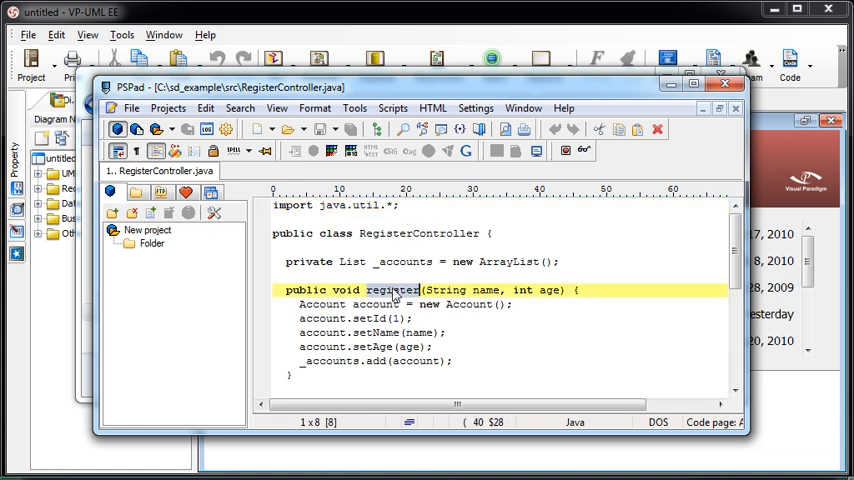
scroll(396, 290, down, 2)
click(415, 219)
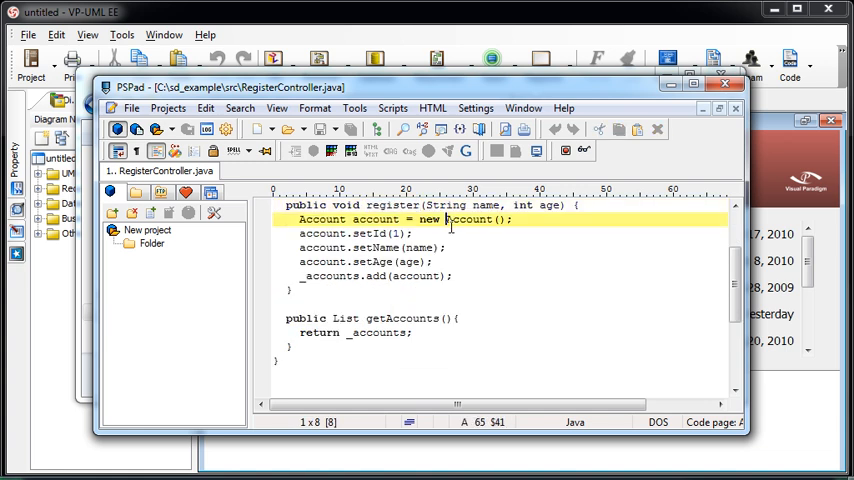
click(400, 233)
click(388, 262)
click(388, 276)
click(350, 276)
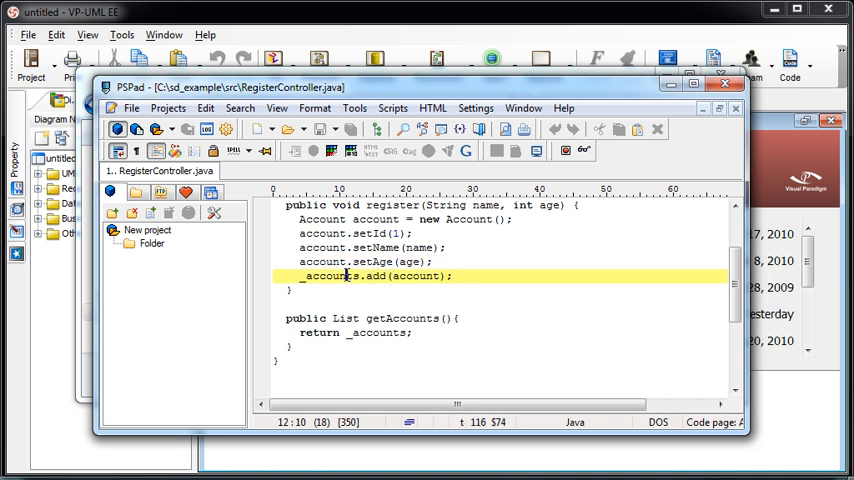
scroll(350, 272, up, 2)
click(400, 262)
click(380, 360)
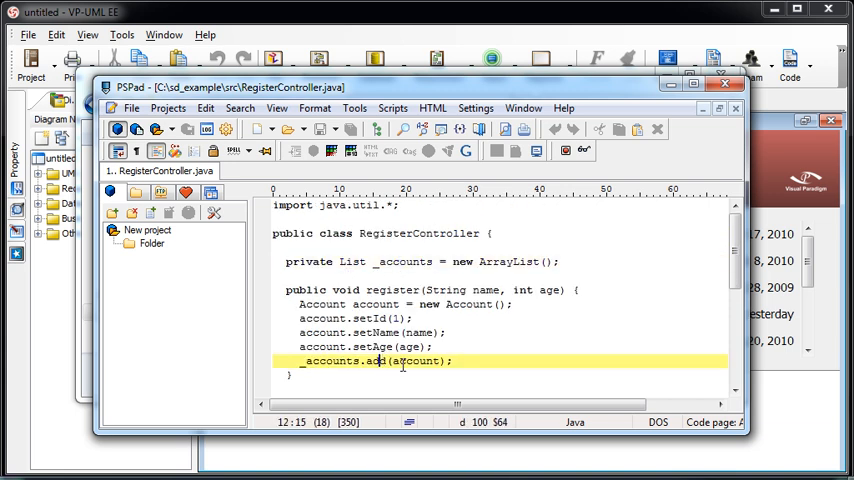
click(412, 360)
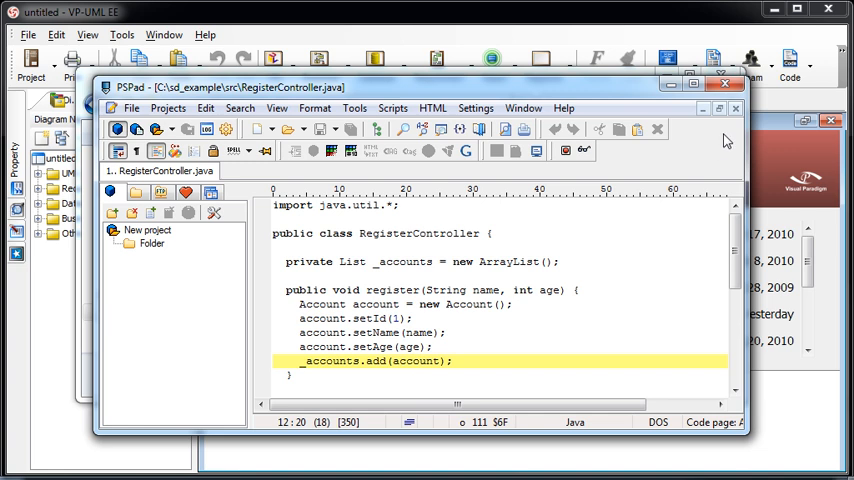
click(723, 86)
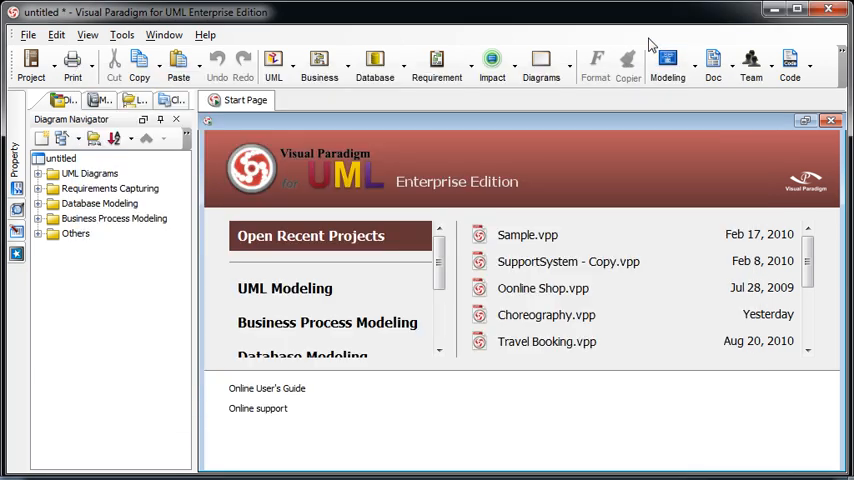
Start the Instant Reverse Java to Sequence Diagram wizard.
click(122, 35)
click(118, 38)
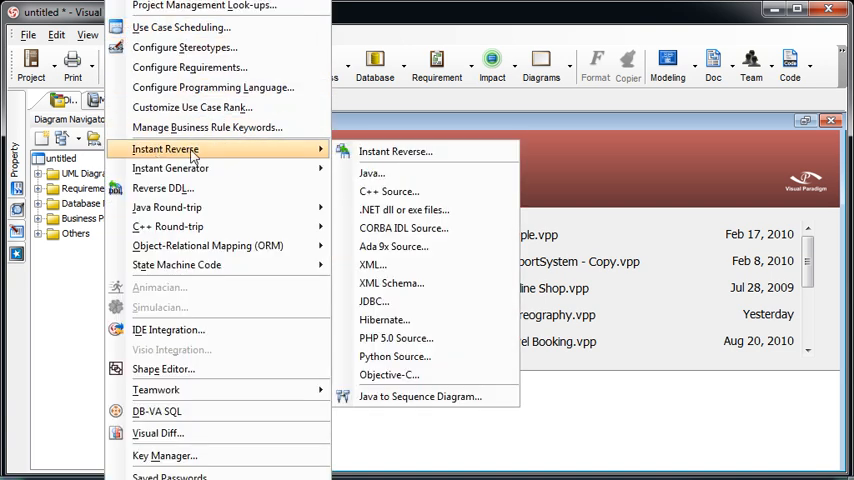
mouse_move(220, 149)
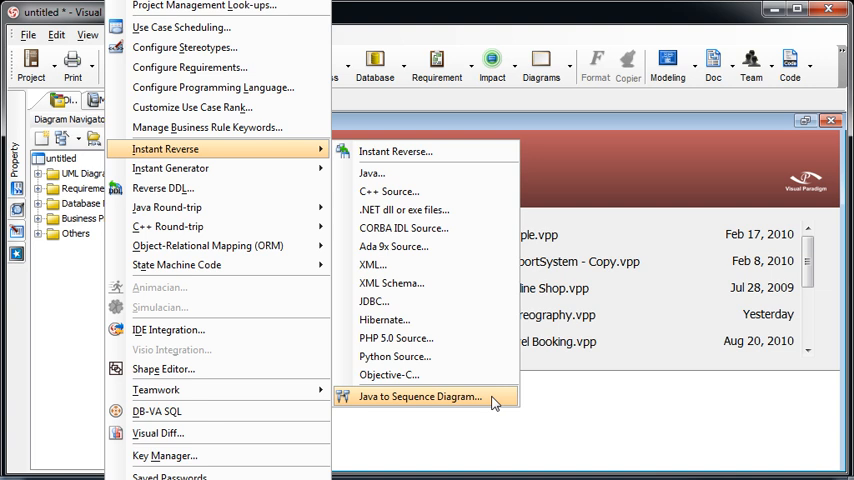
click(493, 401)
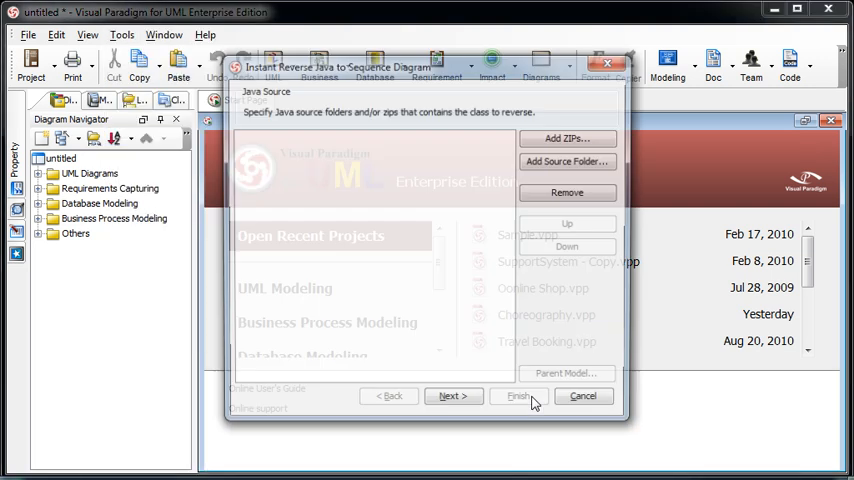
Add C:\sd_example\src as a source folder and list its Account.java and RegisterController.java files.
click(569, 161)
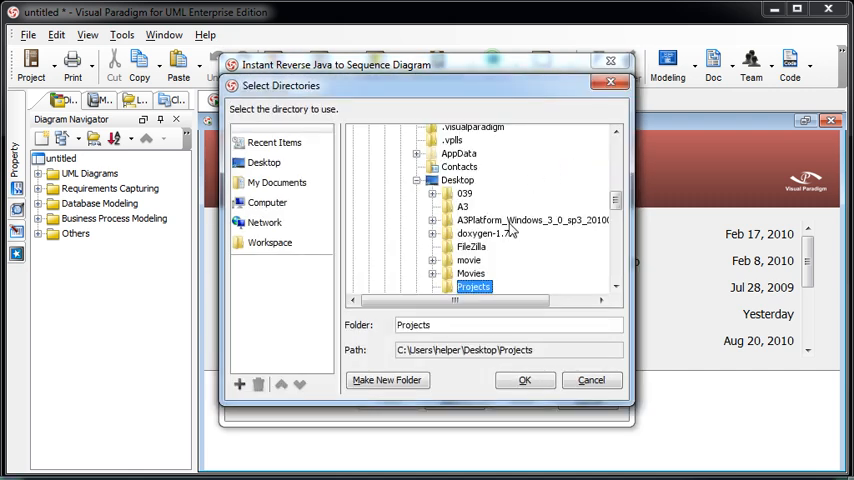
click(264, 162)
scroll(458, 193, up, 5)
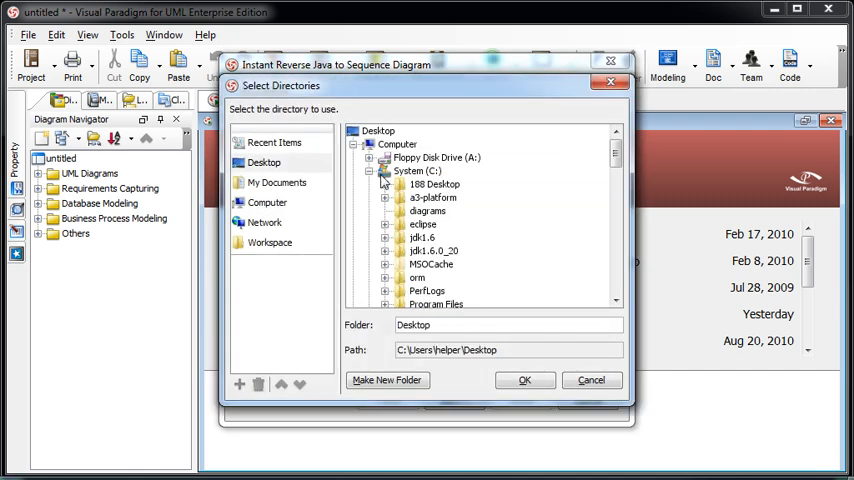
scroll(436, 240, down, 3)
scroll(436, 240, down, 3)
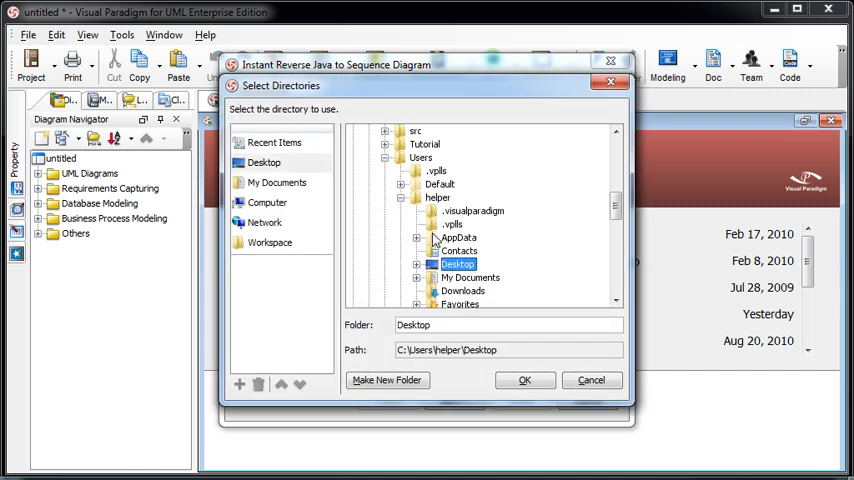
click(386, 198)
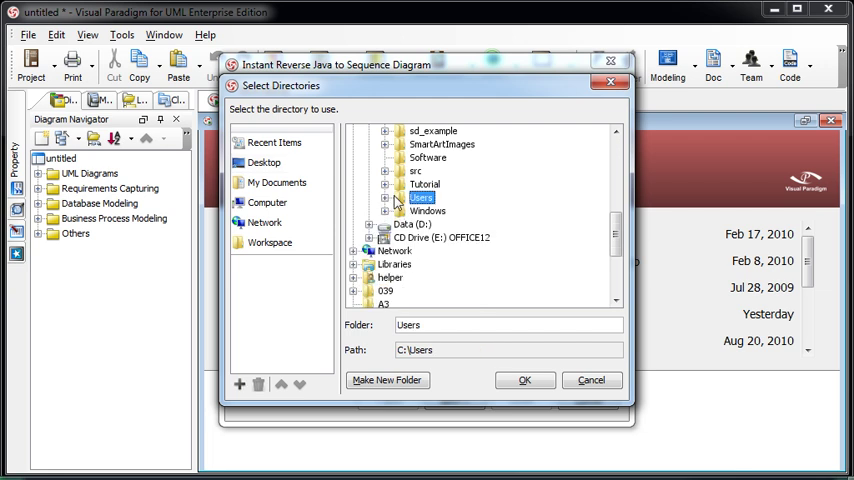
click(432, 131)
click(430, 146)
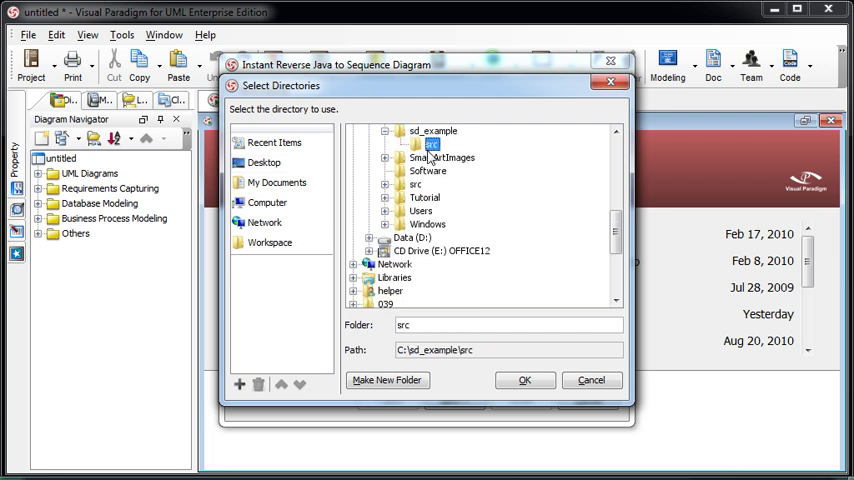
click(524, 380)
click(238, 136)
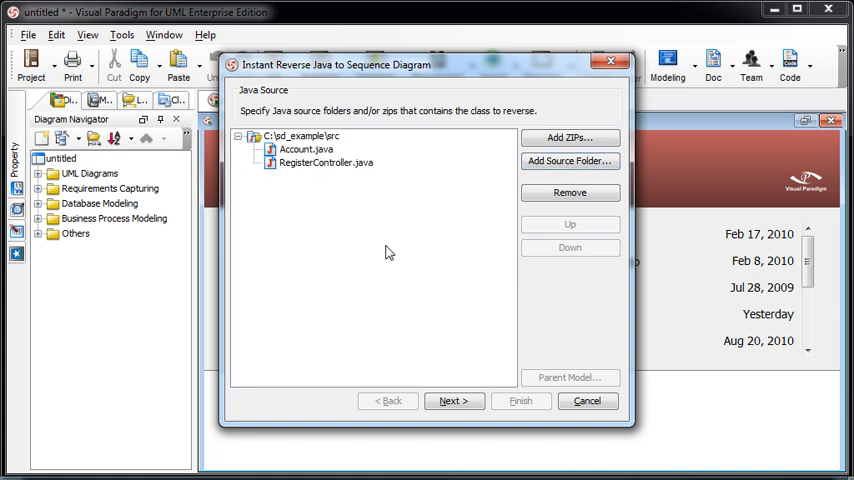
Select RegisterController's register(String, int) operation from the expanded source and proceed to diagram naming.
click(455, 401)
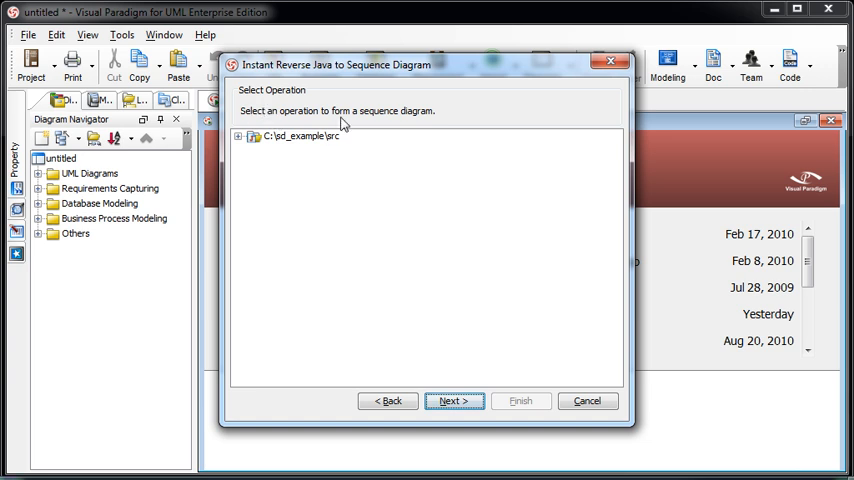
click(238, 137)
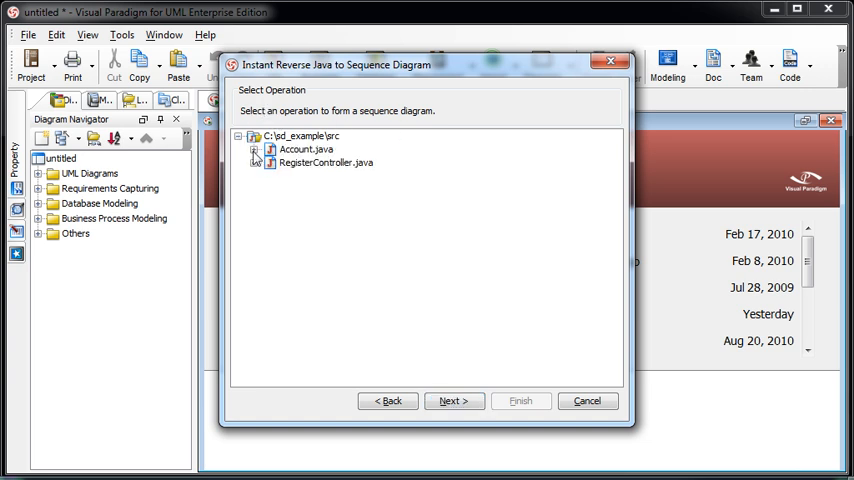
click(254, 163)
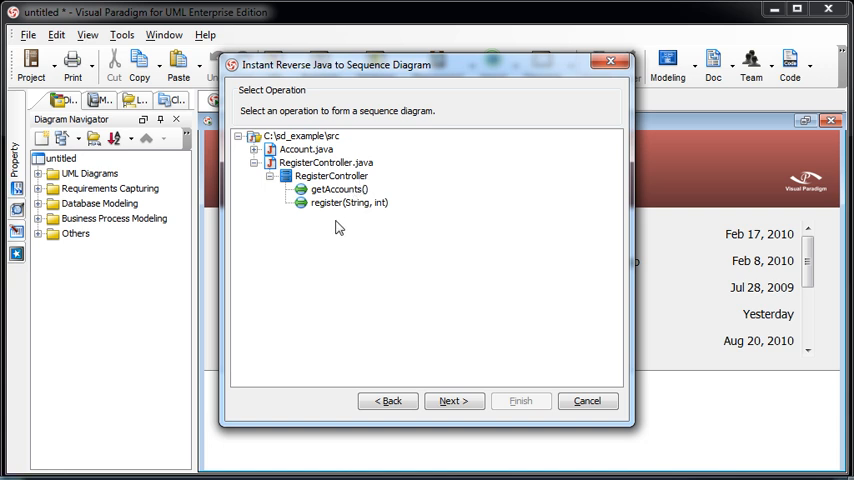
click(350, 203)
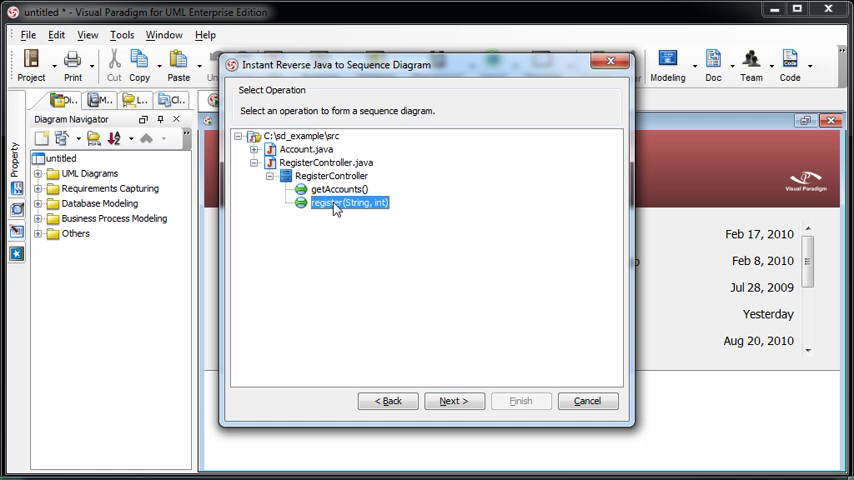
click(453, 401)
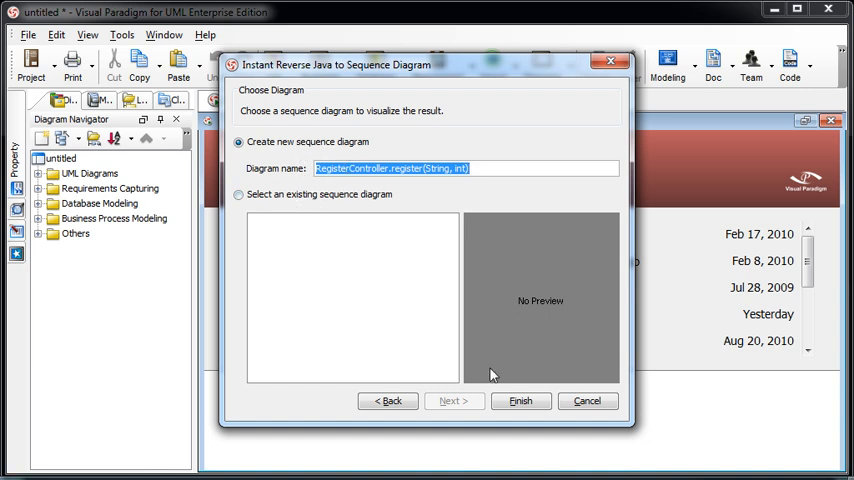
Finish the wizard to generate the register sequence diagram and deselect the account lifeline.
click(521, 401)
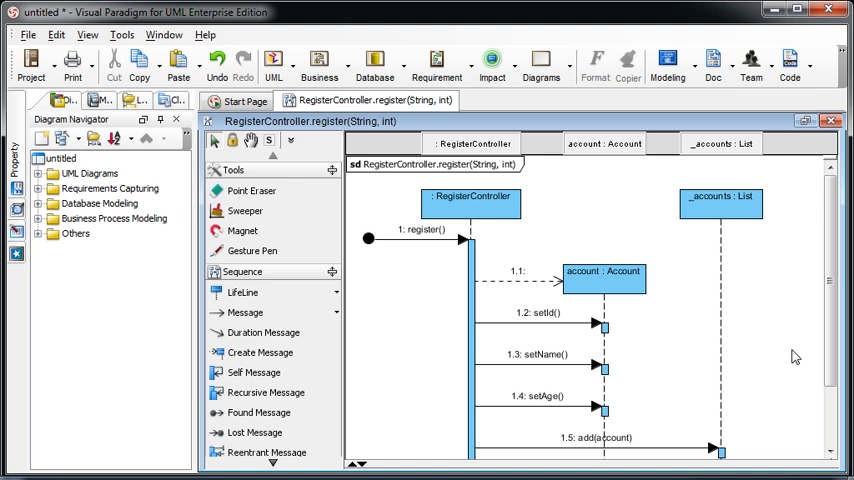
scroll(830, 330, down, 1)
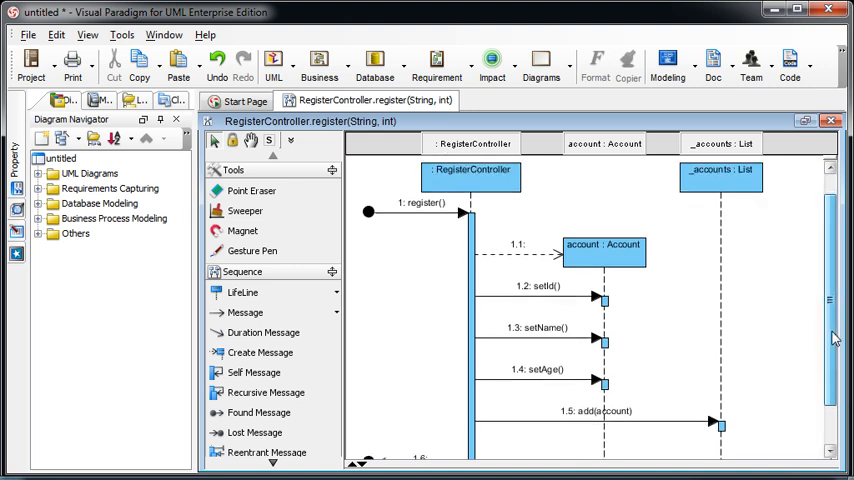
mouse_move(604, 278)
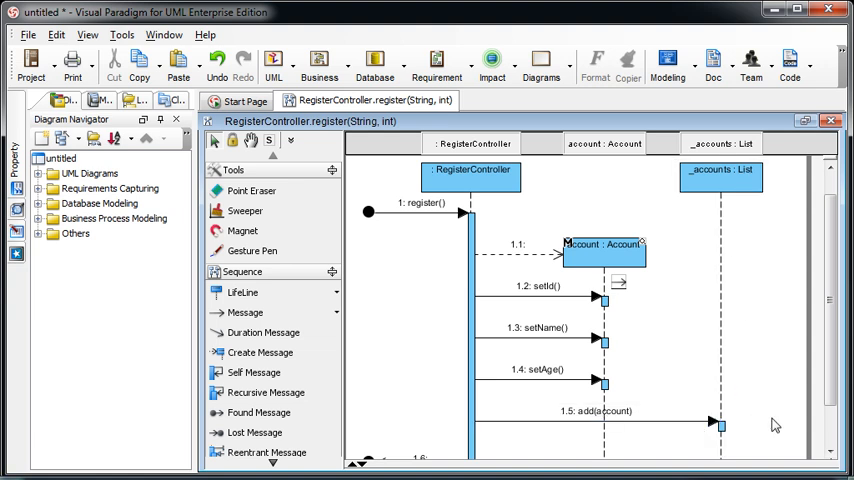
mouse_move(838, 380)
mouse_down()
mouse_move(830, 420)
mouse_move(830, 300)
mouse_up()
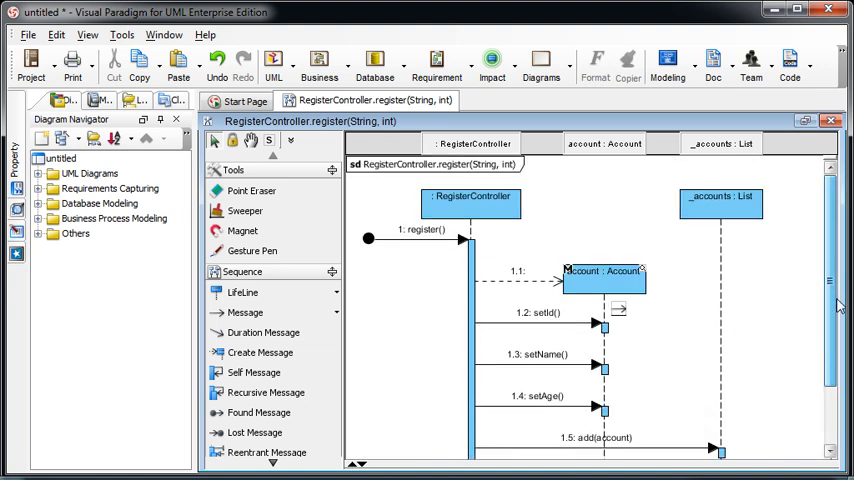
click(796, 312)
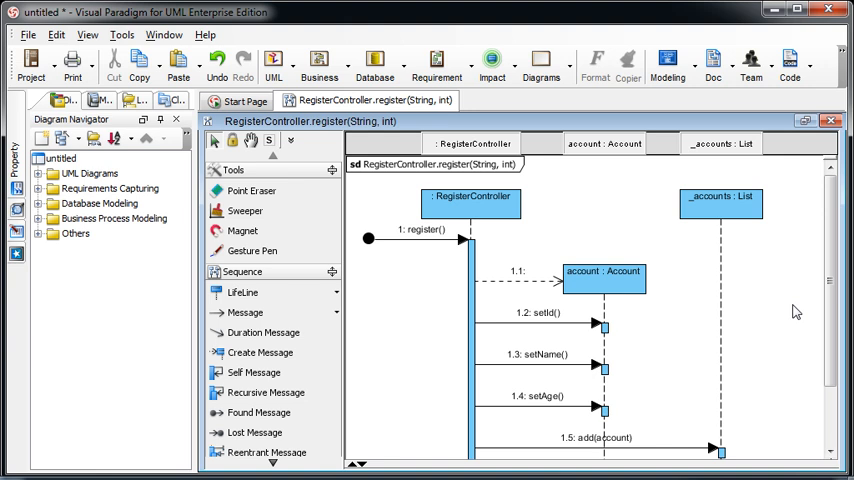